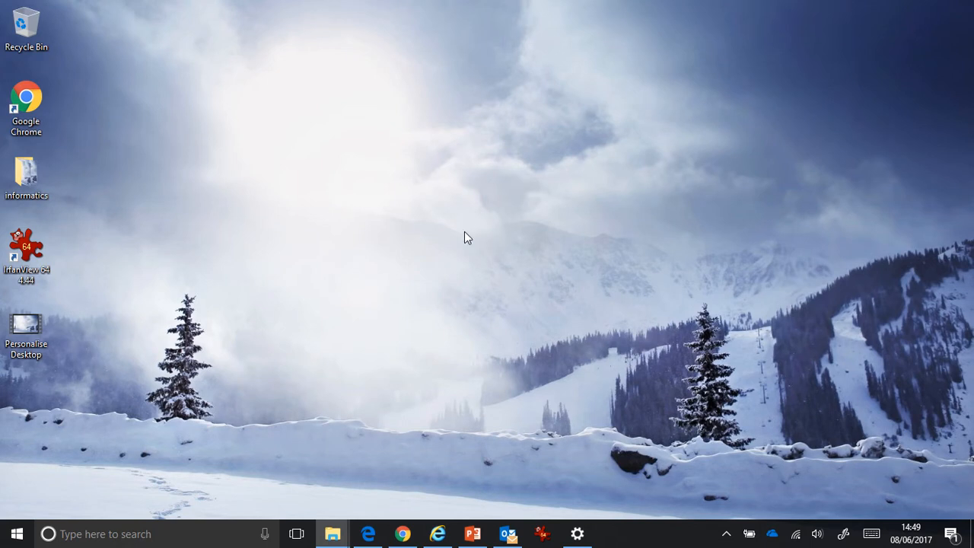
Open the Windows Defender page of the Update & security settings.
click(578, 533)
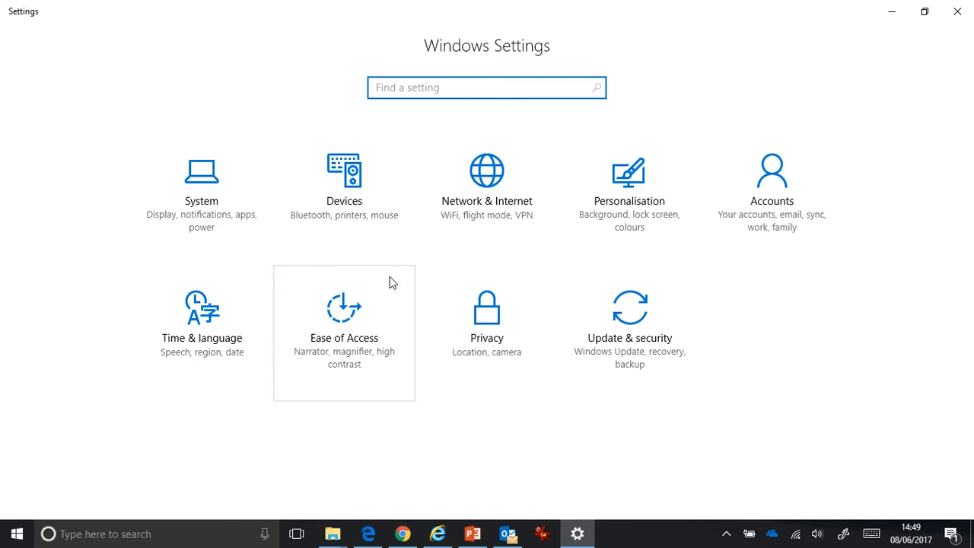
click(629, 326)
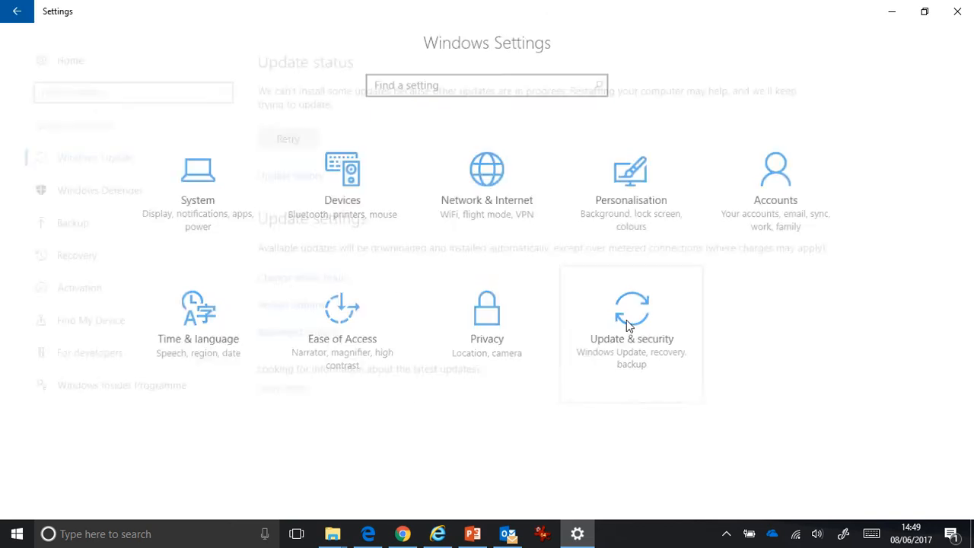
click(91, 190)
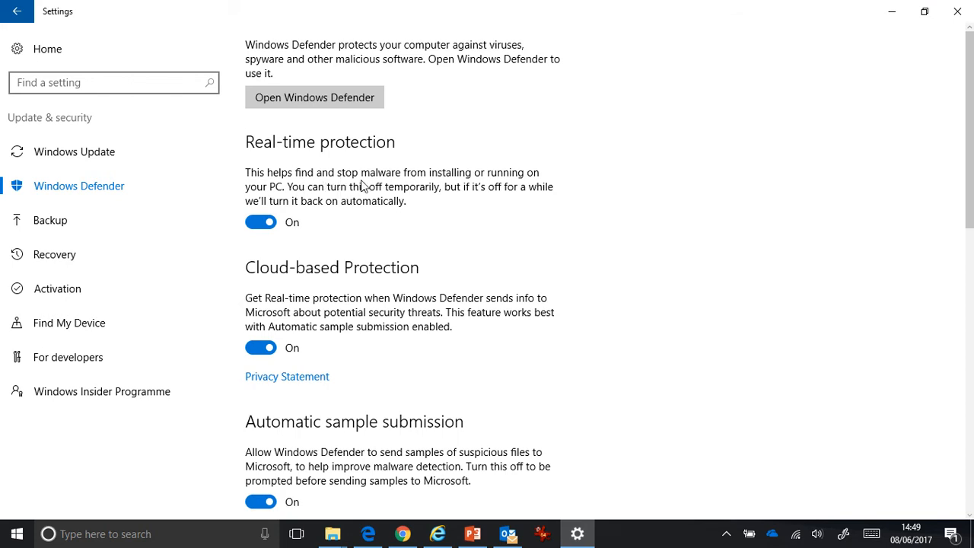
Review the protection options through to Windows Defender Offline and open the Windows Defender program.
scroll(361, 190, down, 2)
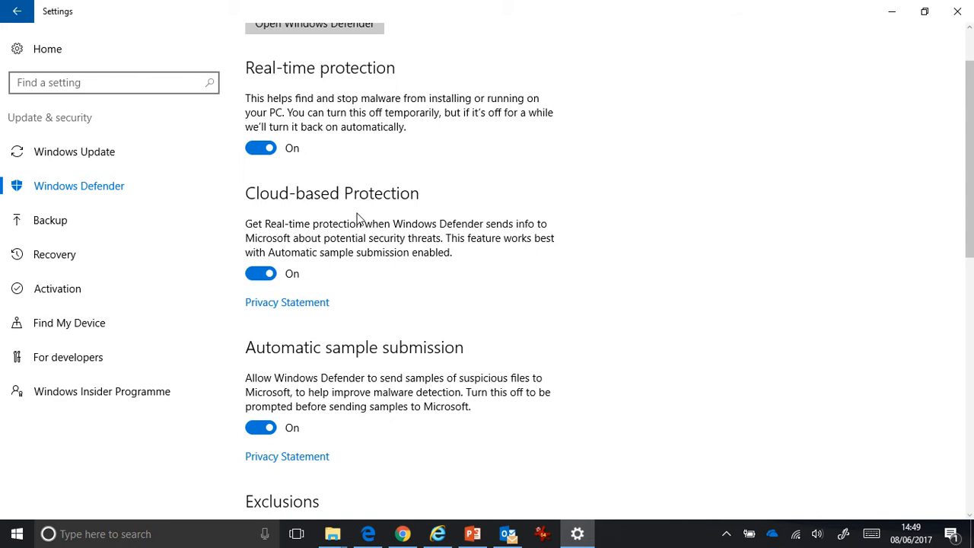
scroll(358, 219, down, 4)
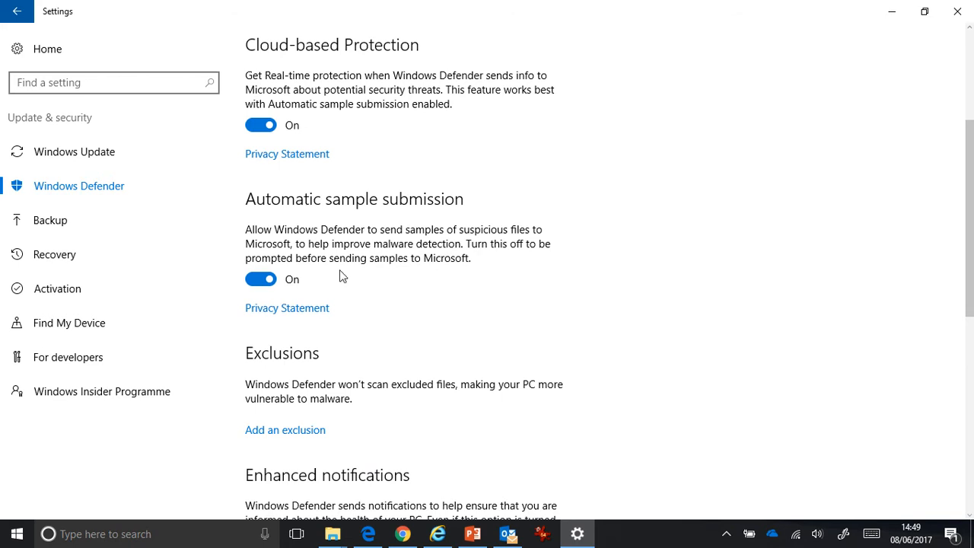
scroll(342, 277, down, 3)
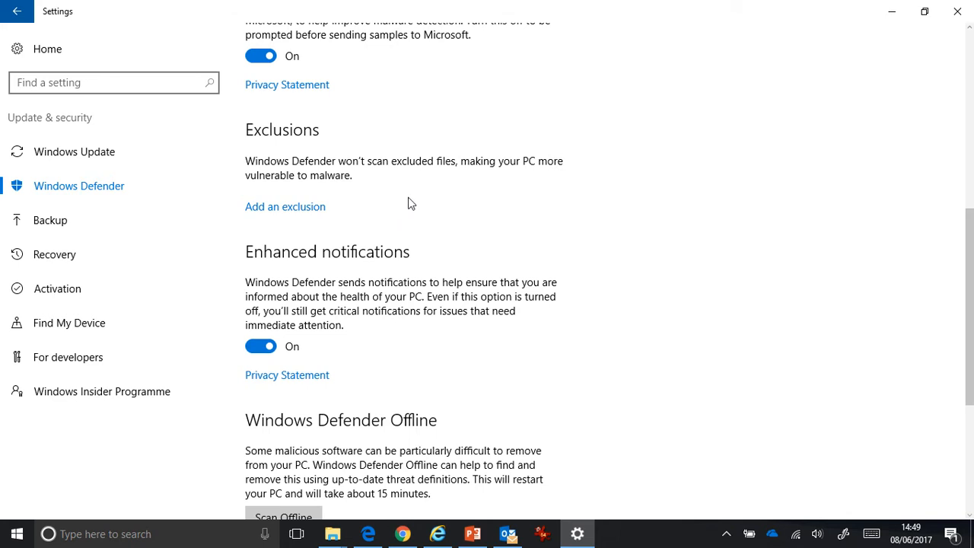
scroll(423, 238, down, 3)
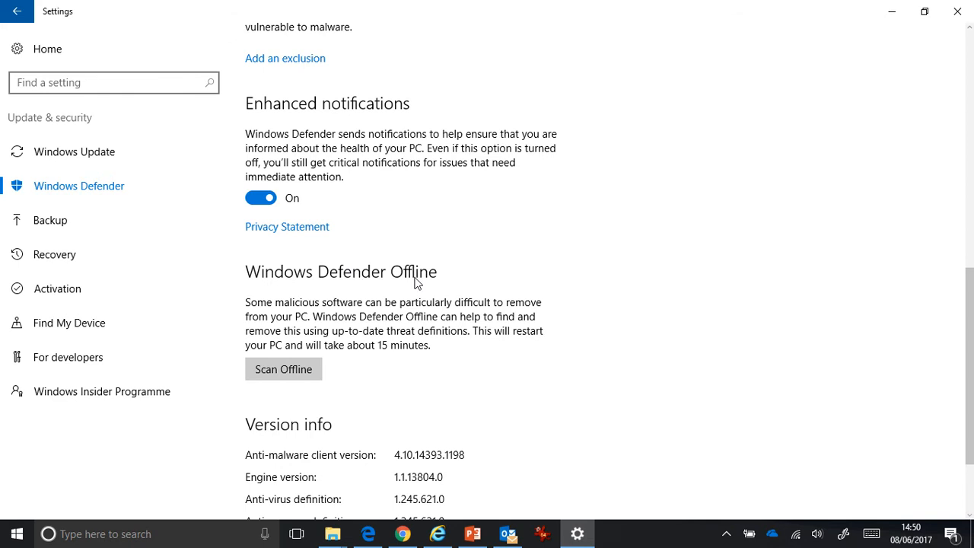
scroll(416, 282, up, 8)
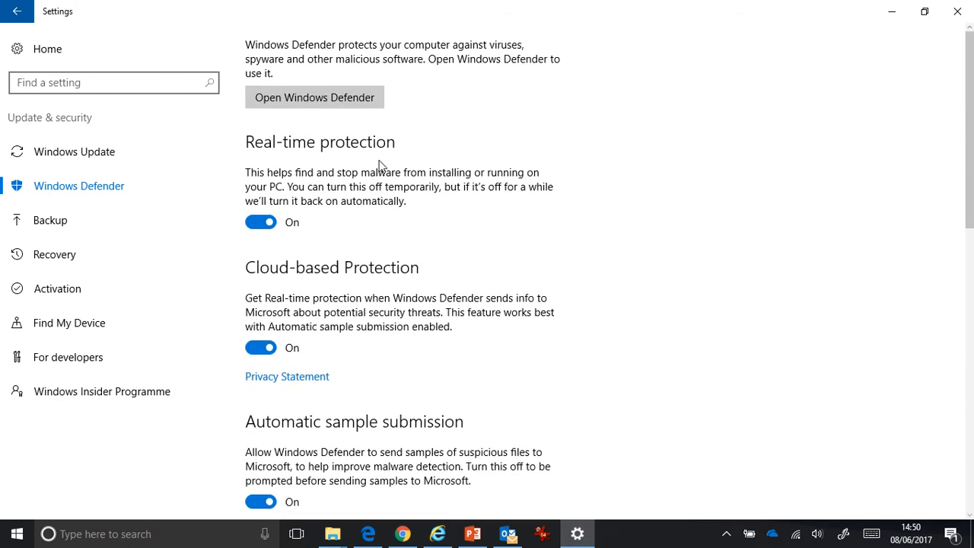
click(320, 102)
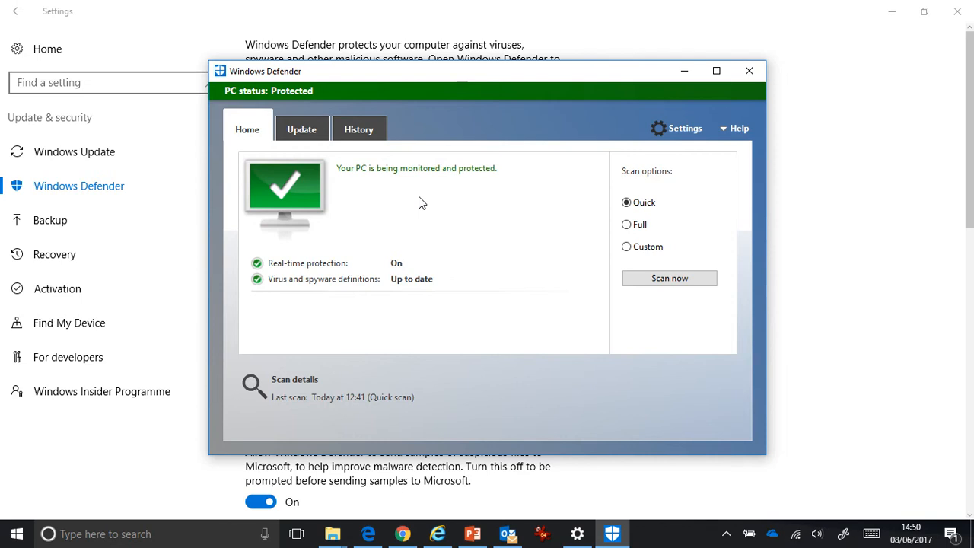
Try setting up a custom scan limited to the Program Files folder on the Windows (C:) drive, without starting it.
mouse_move(322, 272)
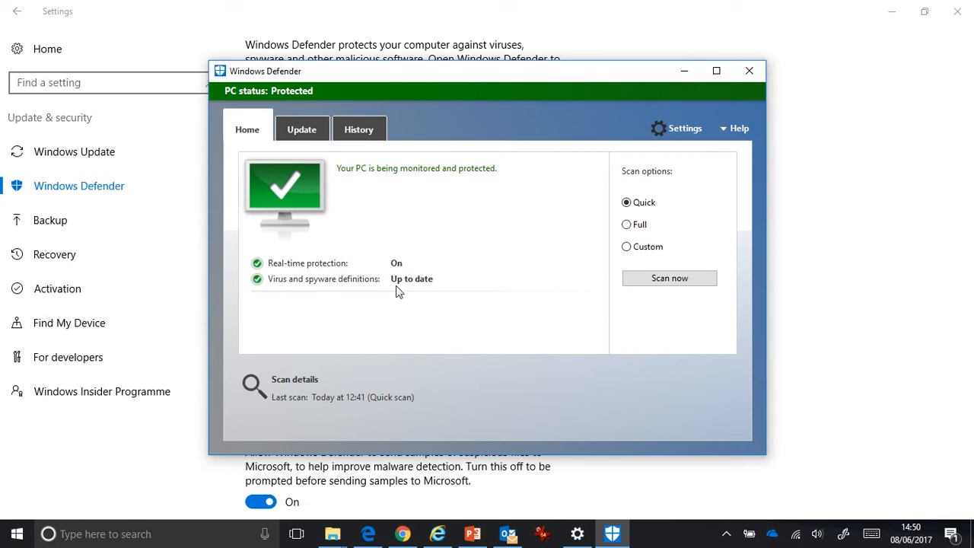
mouse_move(432, 286)
mouse_move(668, 227)
click(627, 247)
click(673, 283)
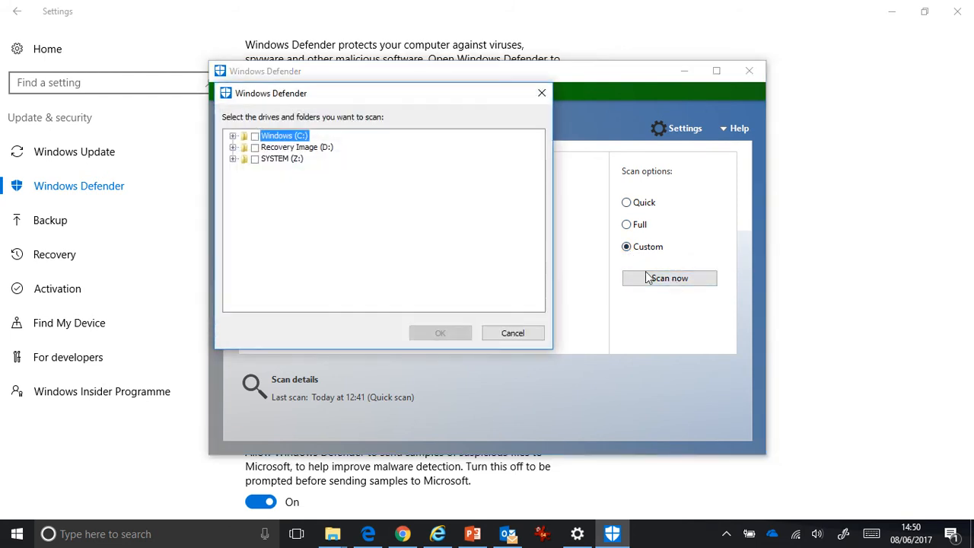
click(234, 136)
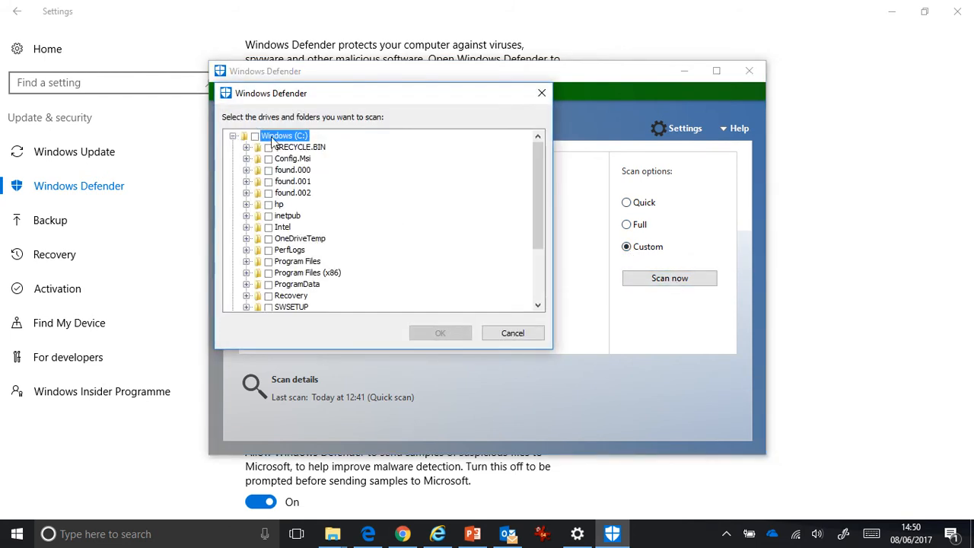
scroll(319, 226, down, 2)
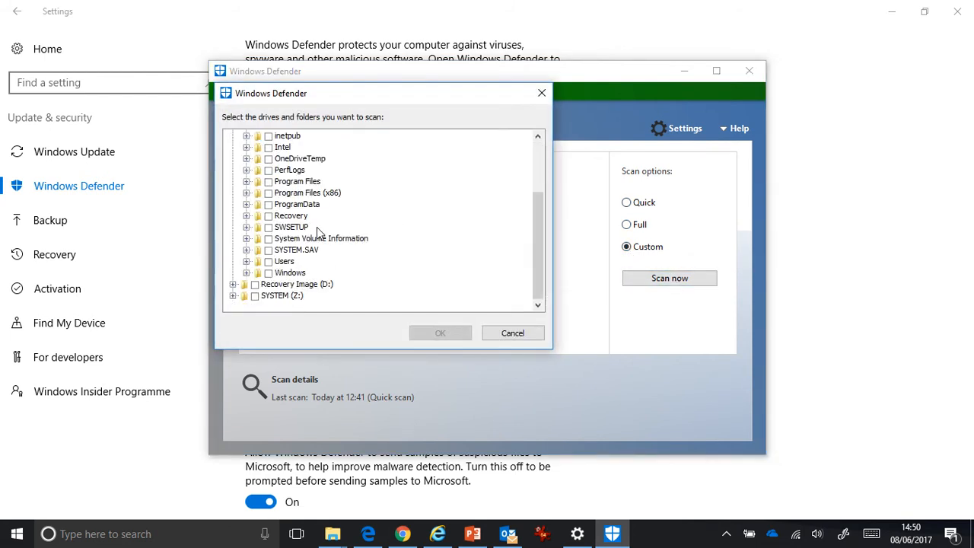
click(268, 181)
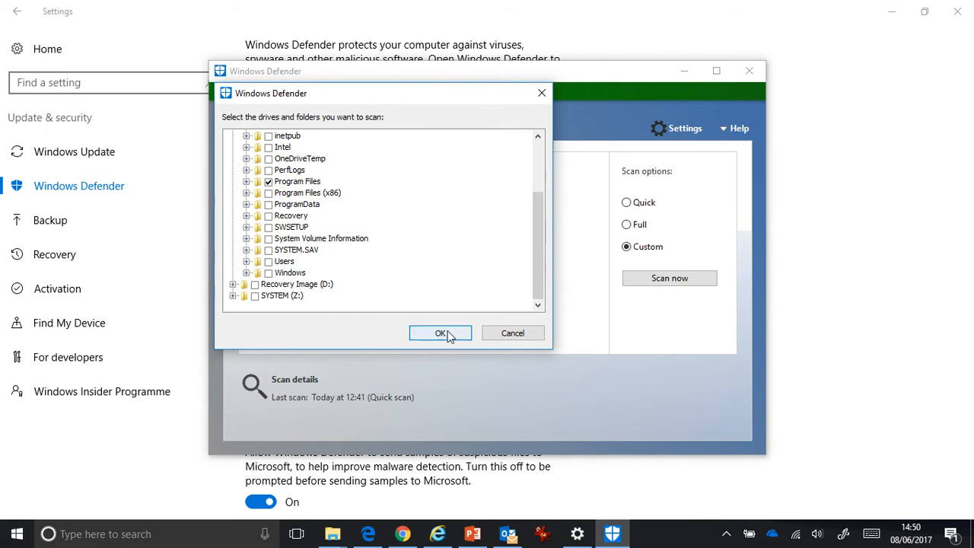
click(502, 335)
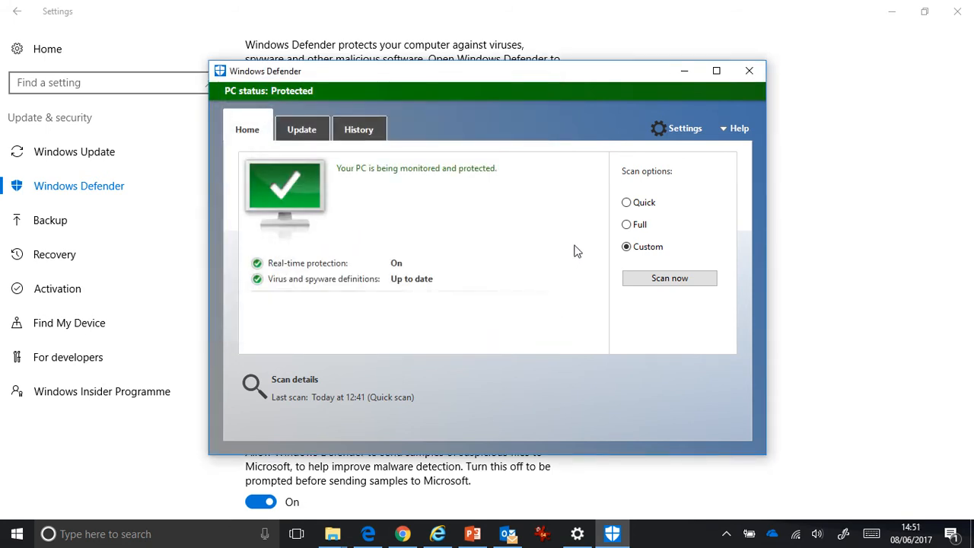
Examine the virus definition update information and the details of the quarantined items history, and return to the protection overview.
click(310, 135)
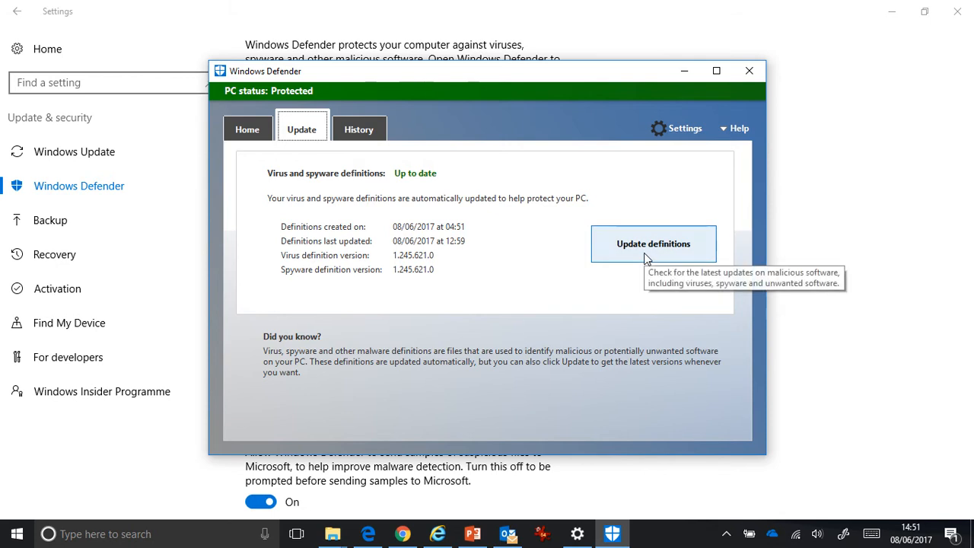
click(370, 136)
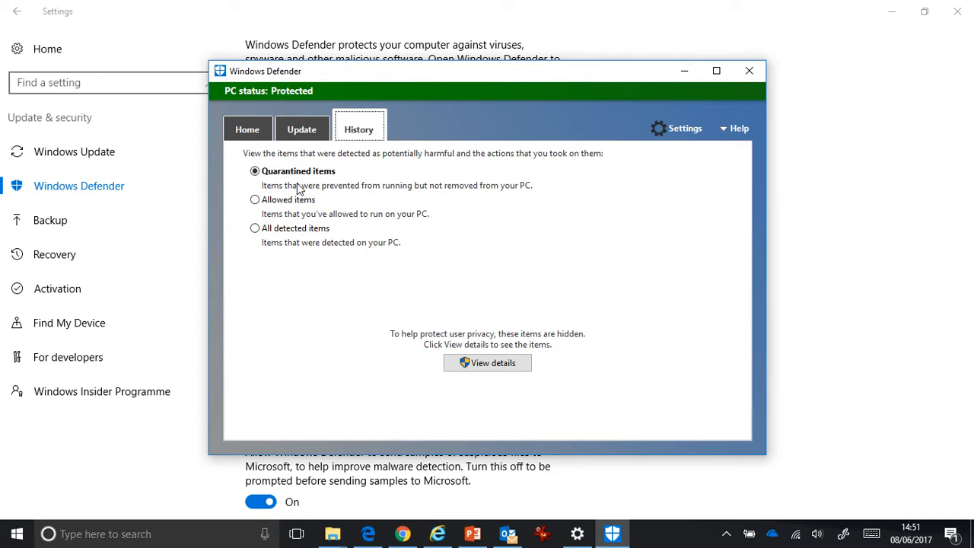
click(505, 363)
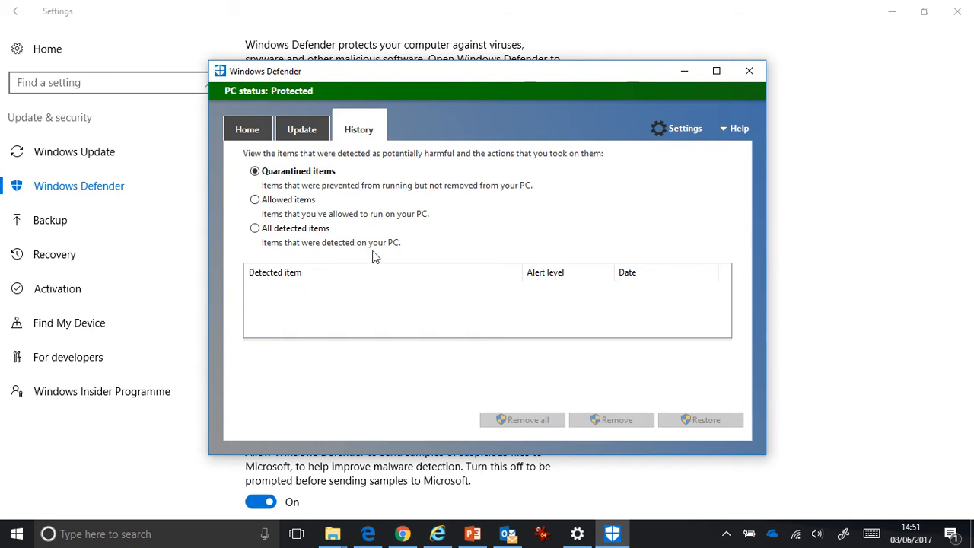
click(249, 131)
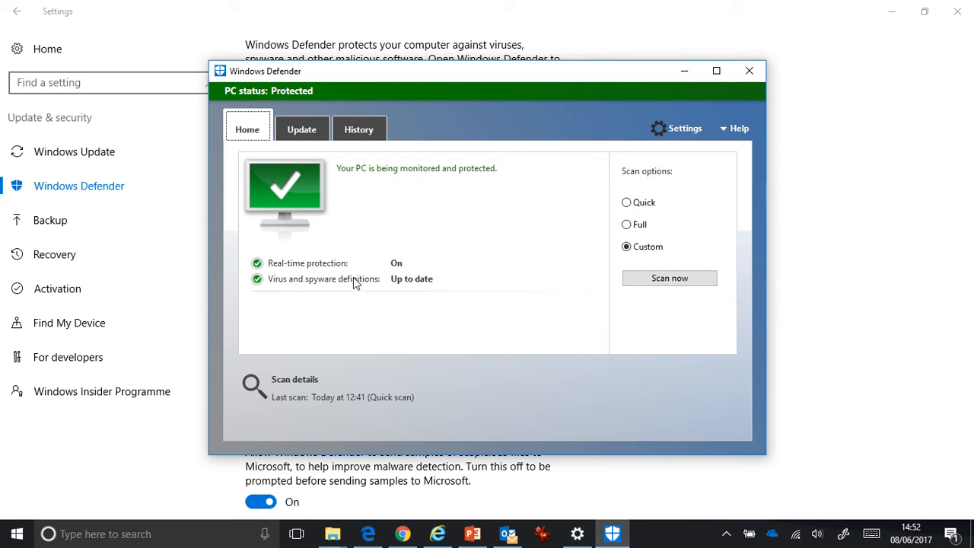
Open Task Scheduler from the Windows Administrative Tools.
click(28, 538)
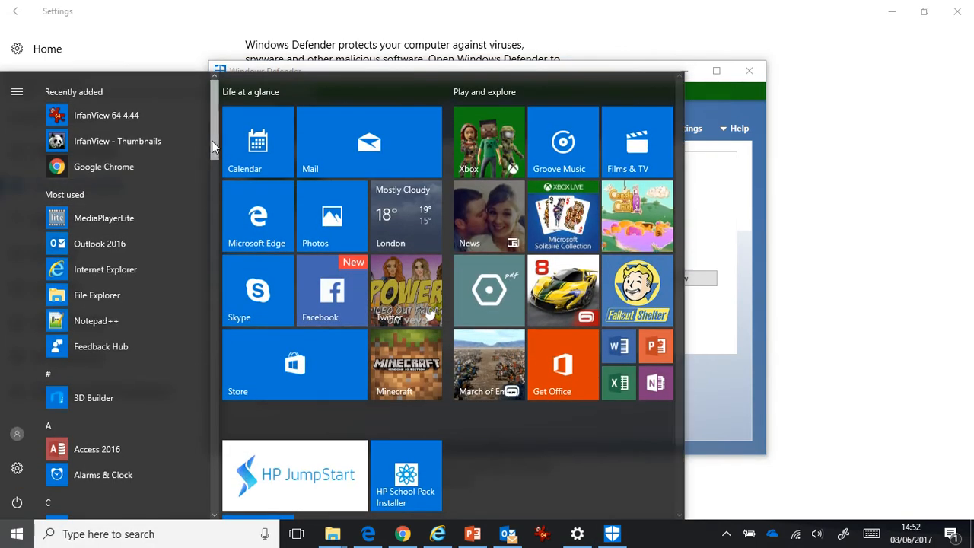
drag(213, 145, 222, 482)
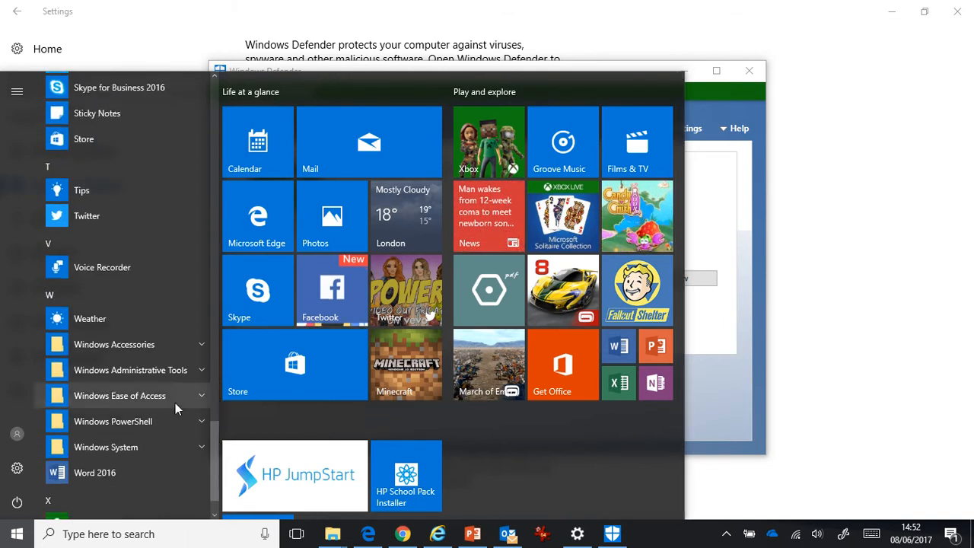
click(169, 373)
scroll(161, 426, down, 3)
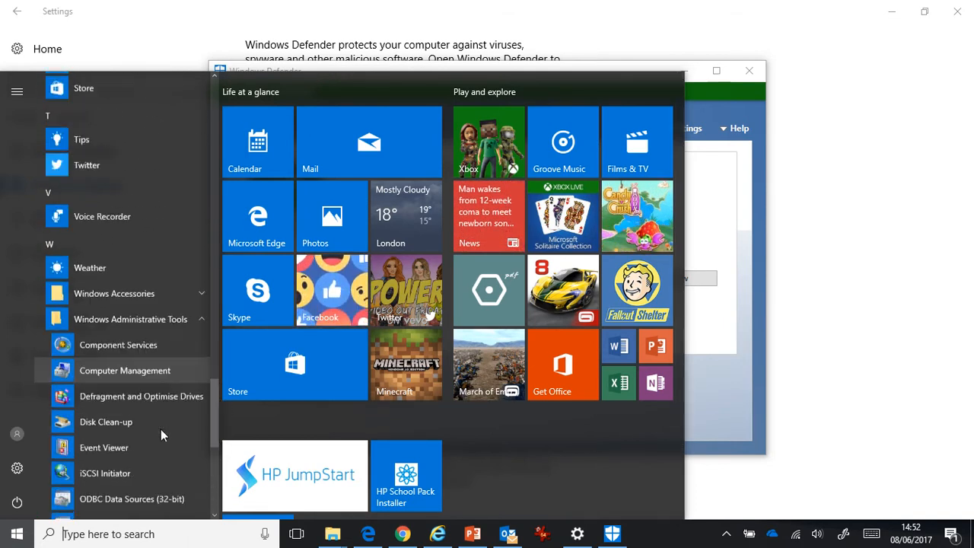
scroll(157, 486, down, 2)
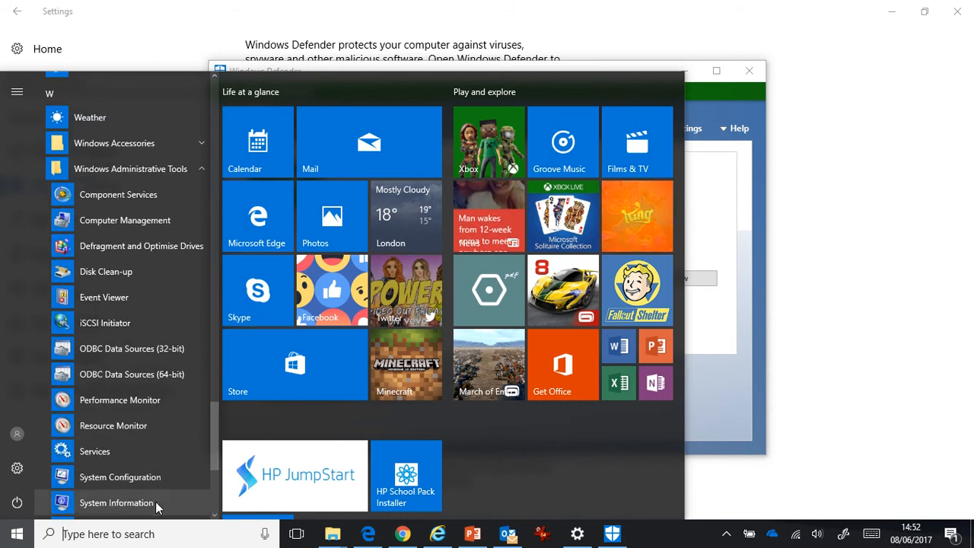
click(114, 471)
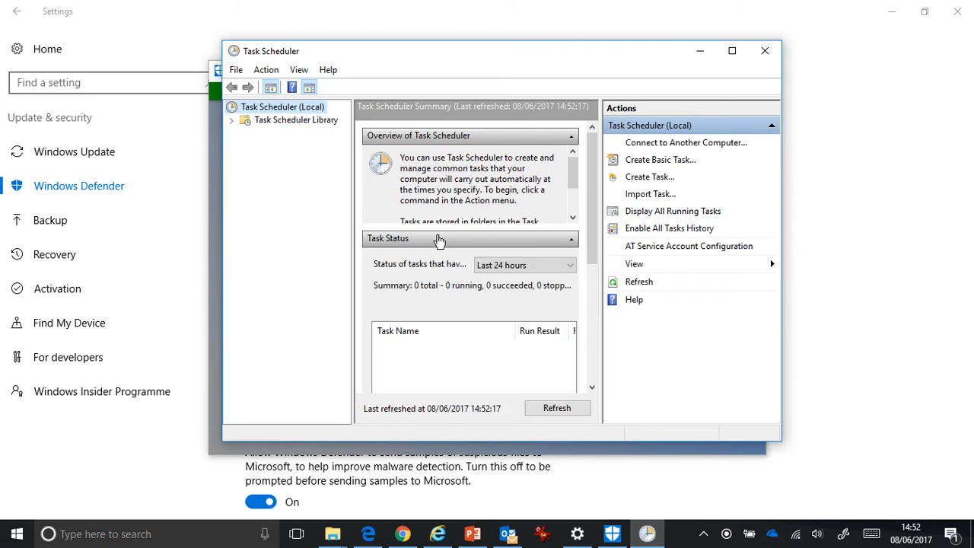
Create a basic task named "WD SCan" with a weekly trigger.
click(653, 162)
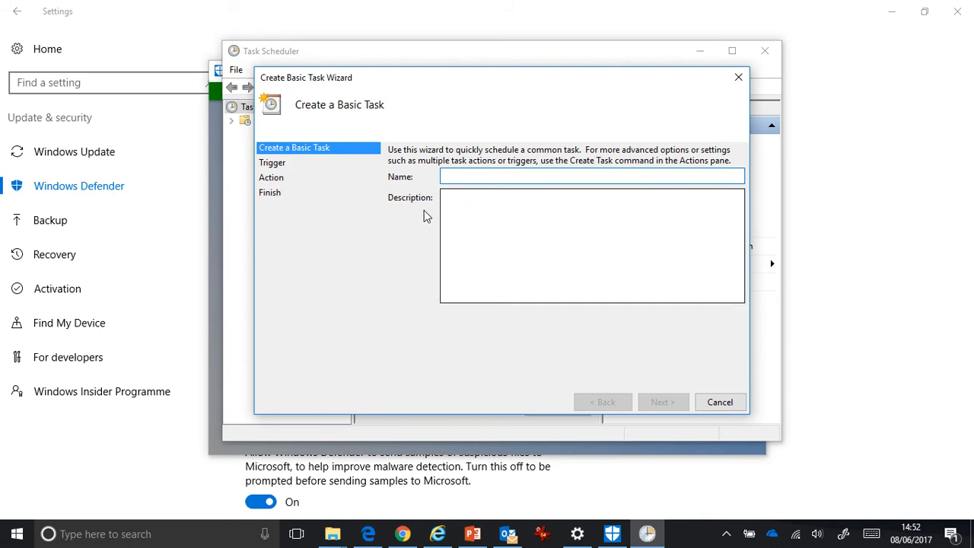
text(WD )
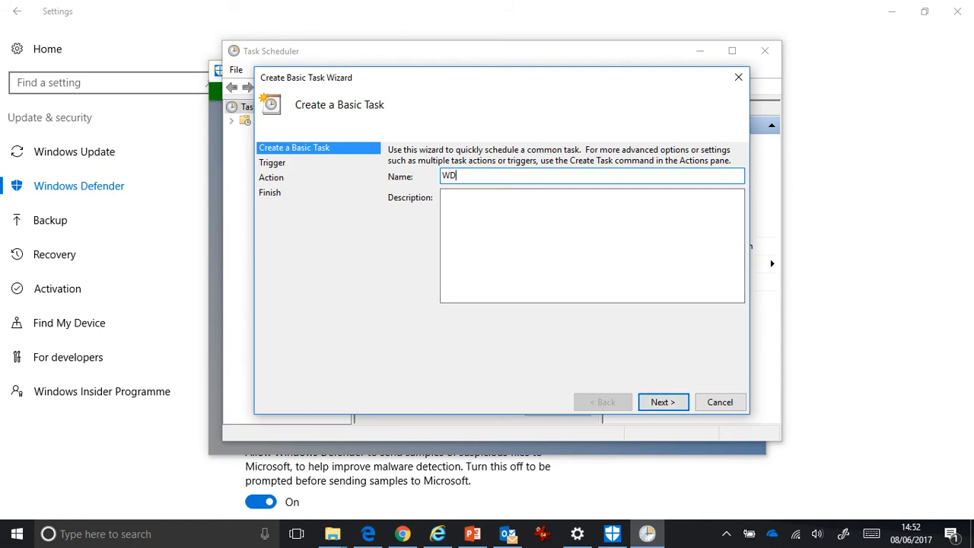
text(SCan)
click(498, 222)
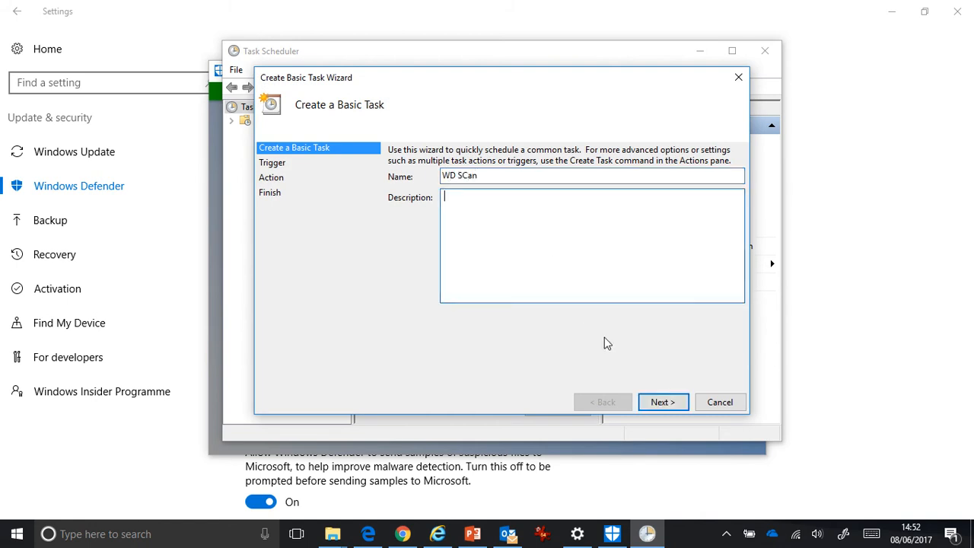
click(662, 407)
click(405, 188)
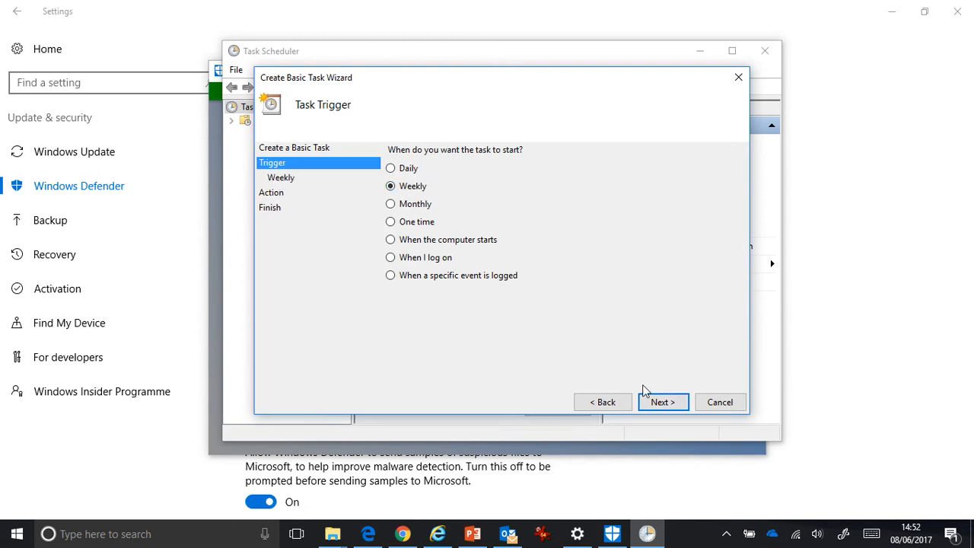
click(662, 401)
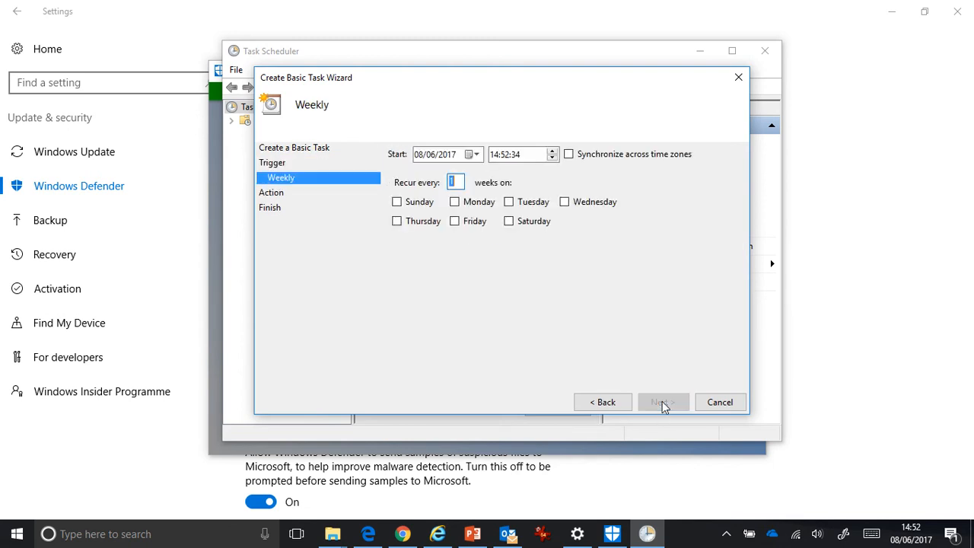
Schedule the task to start on 11/06/2017 at 00:00:00, recurring on Sunday and synchronized across time zones.
click(473, 154)
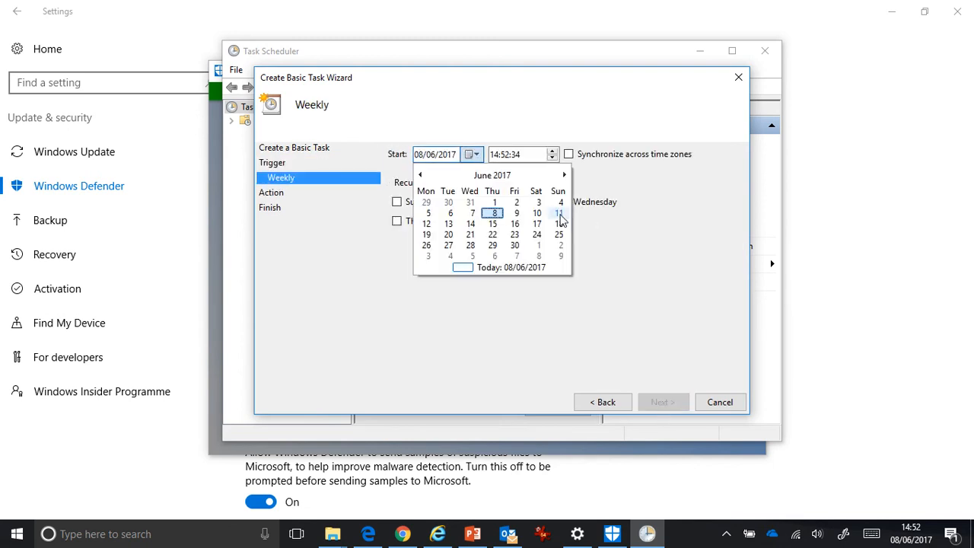
click(559, 215)
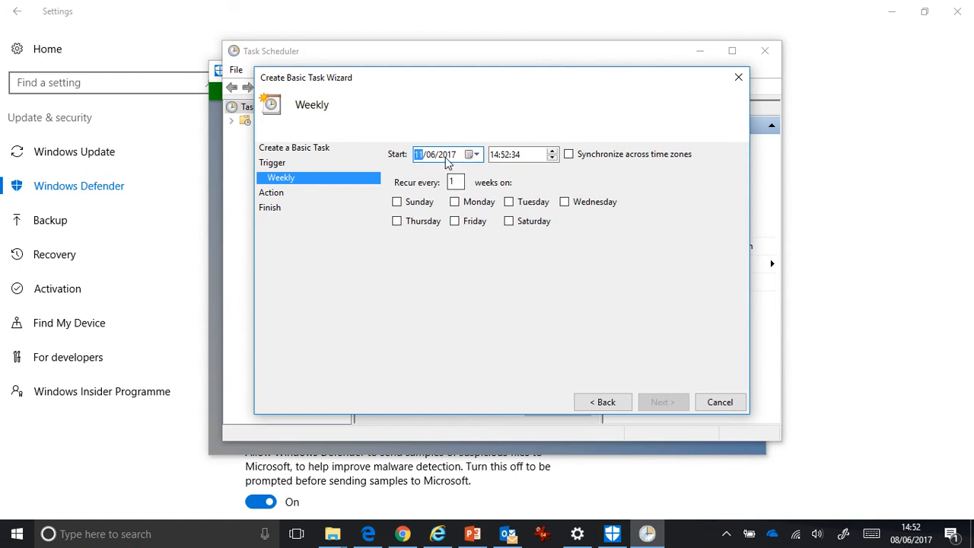
click(397, 201)
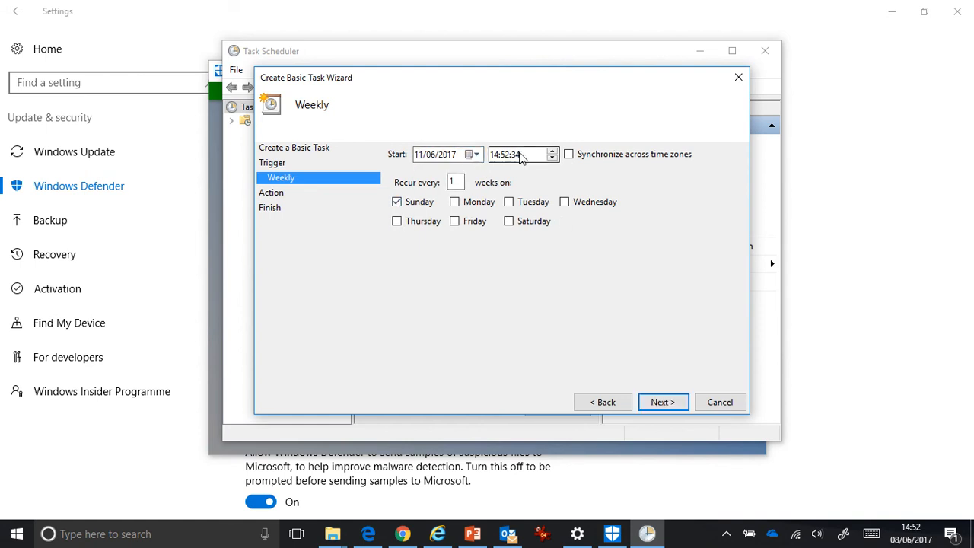
click(498, 162)
text(0000)
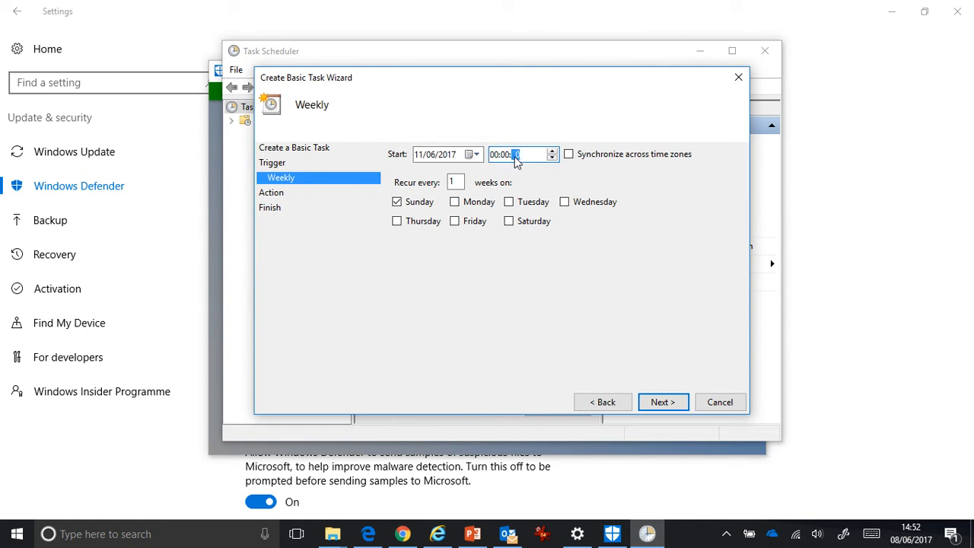
click(568, 155)
click(658, 402)
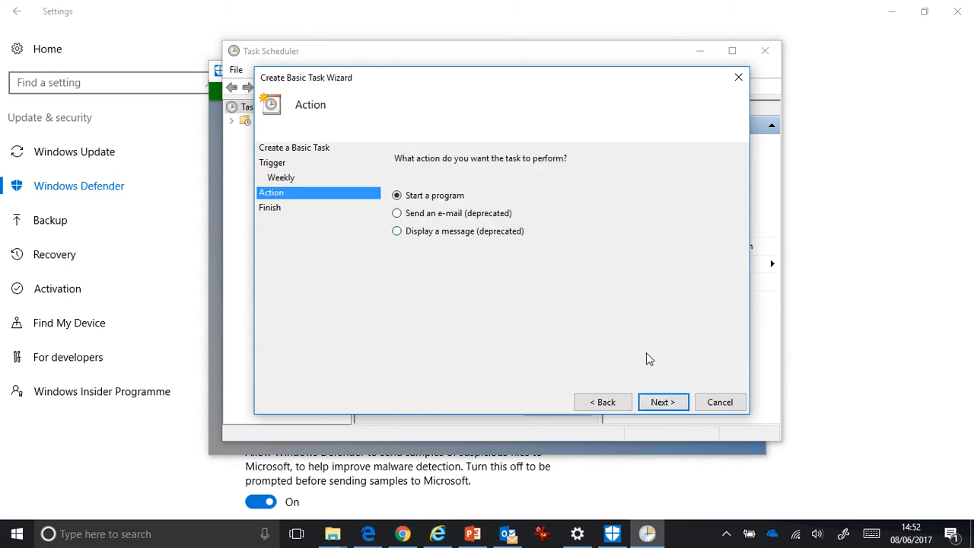
Keep starting a program as the task's action and browse to the C:\Program Files\Windows Defender folder for it.
click(659, 401)
click(689, 186)
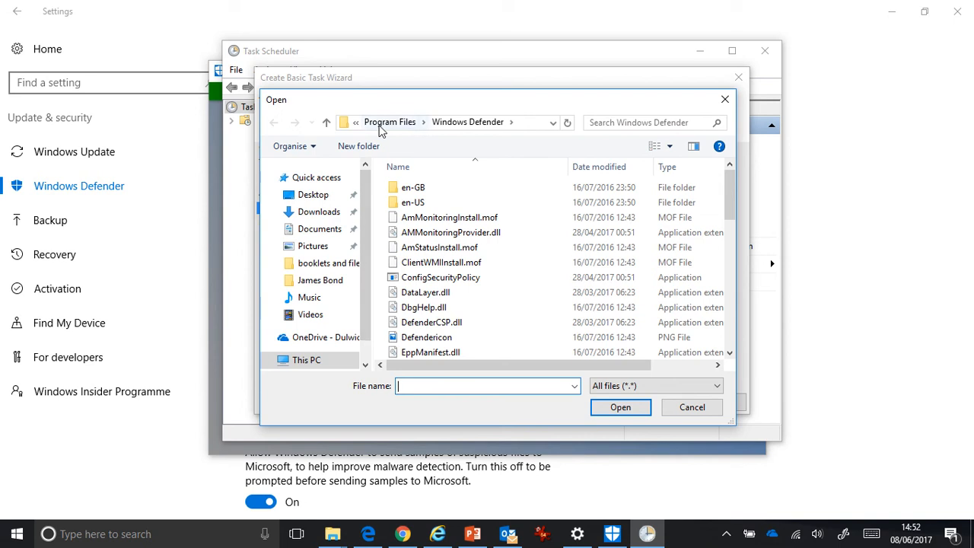
click(387, 124)
click(389, 122)
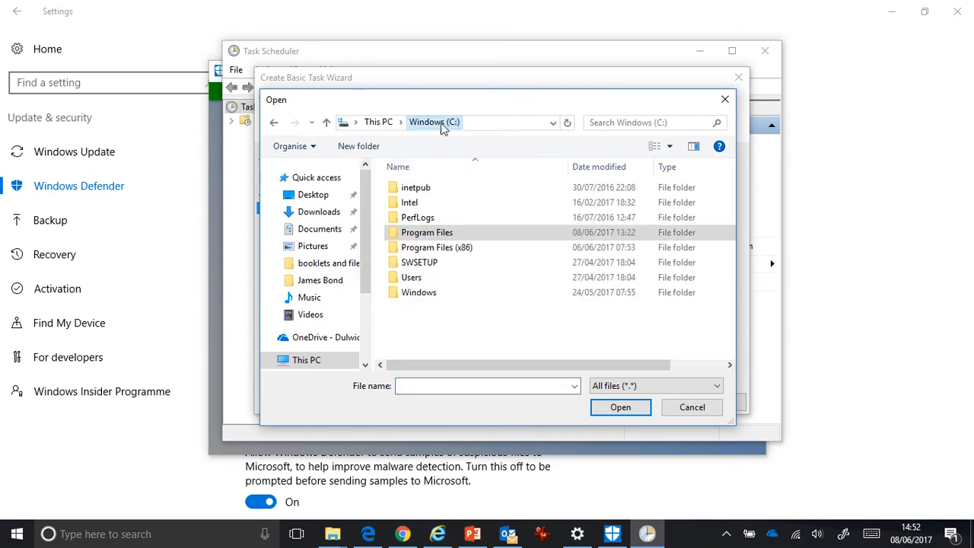
double_click(424, 235)
scroll(426, 241, down, 5)
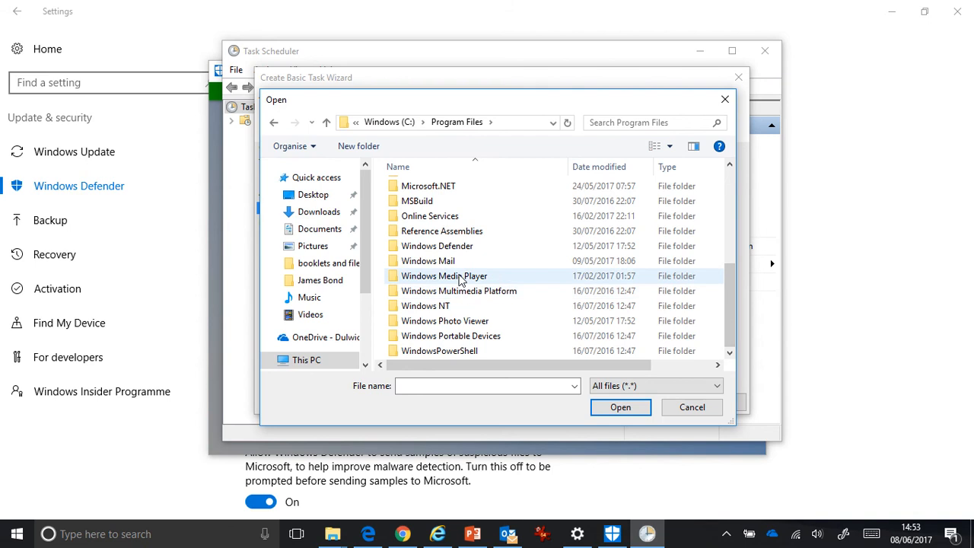
double_click(452, 246)
Choose MpCmdRun in the Windows Defender folder as the program the task starts.
scroll(517, 263, down, 10)
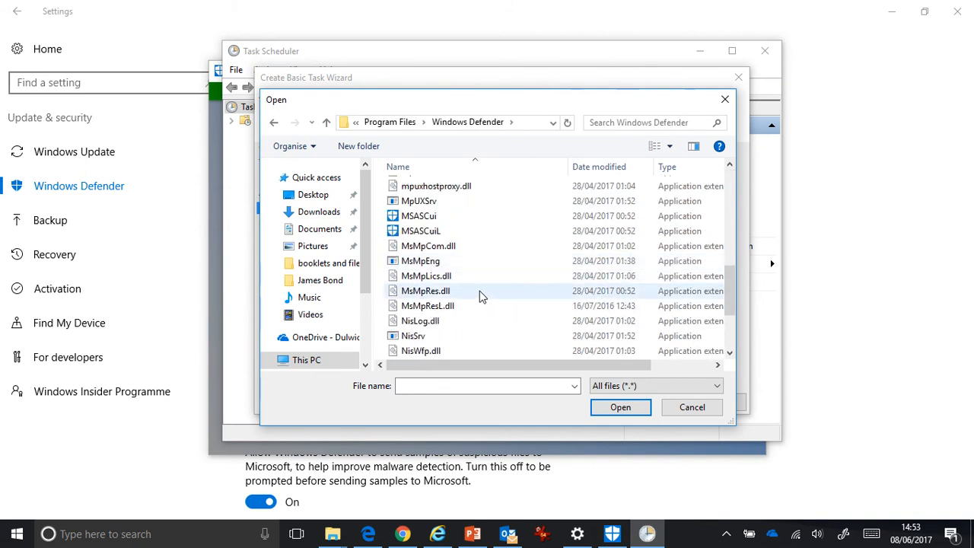
scroll(478, 296, down, 2)
scroll(480, 292, up, 3)
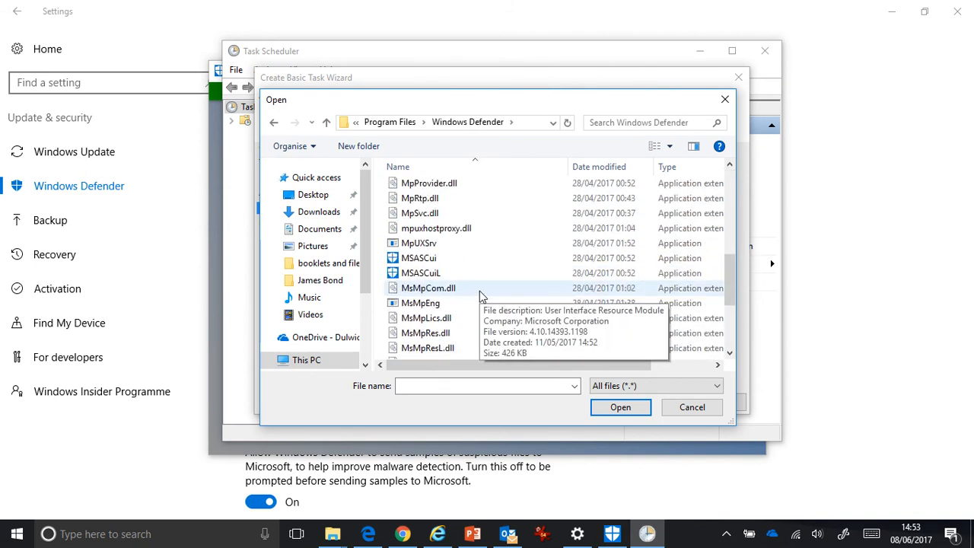
scroll(479, 291, up, 2)
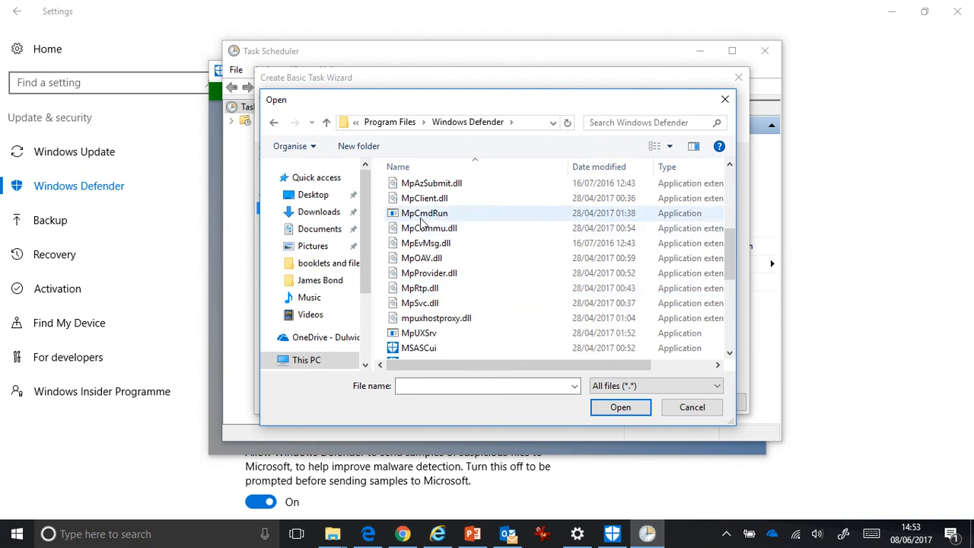
click(423, 215)
click(618, 406)
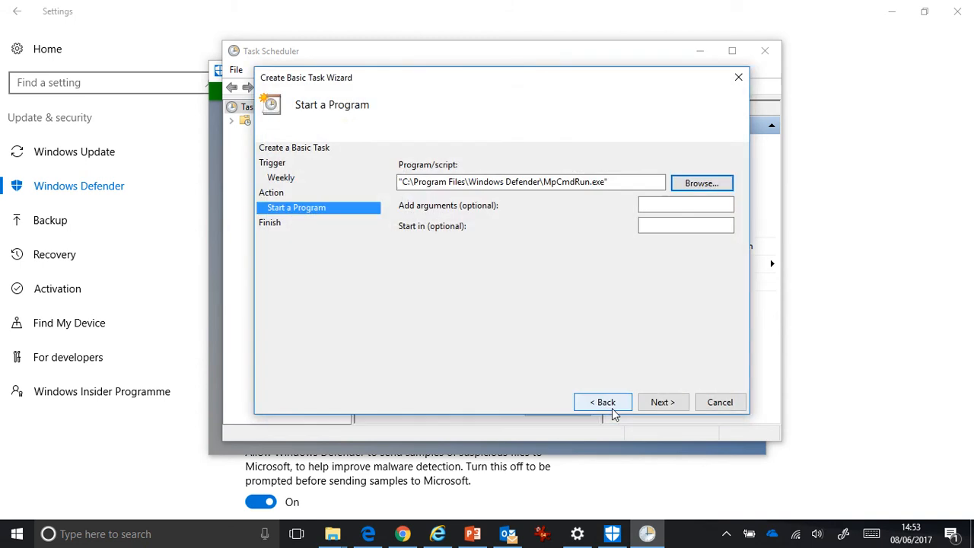
Add the argument "-Scan" to the program and finish creating the task with its Properties dialog set to open.
click(669, 205)
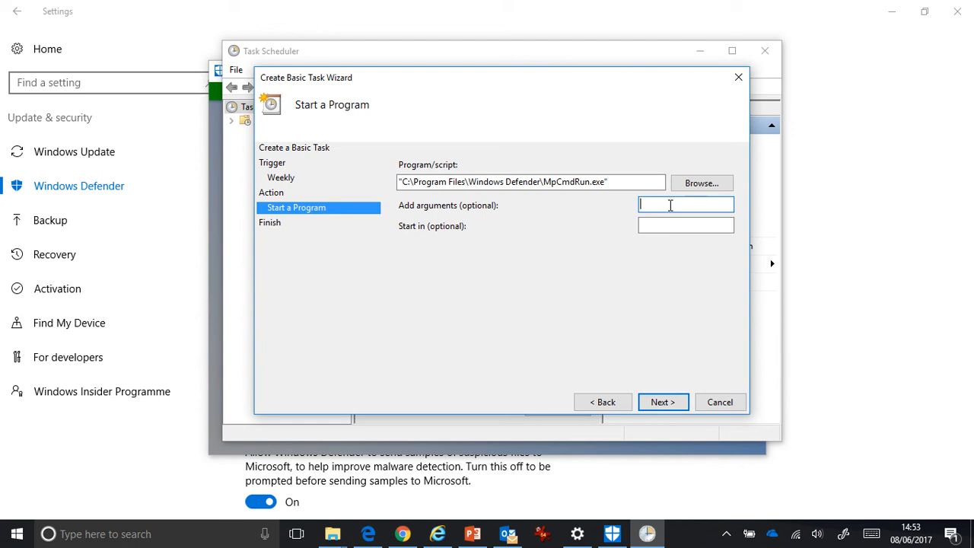
text(-Scan -ScanType 2)
click(676, 400)
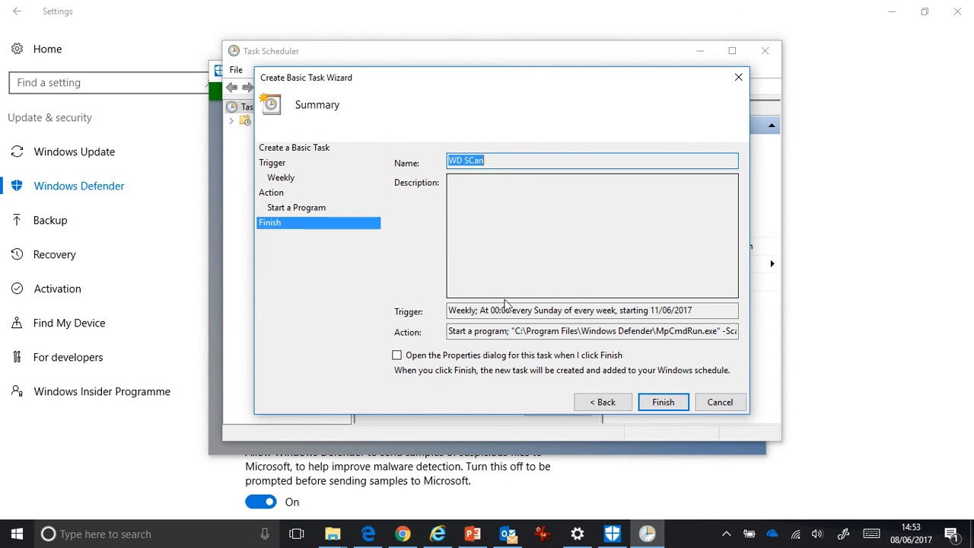
click(396, 355)
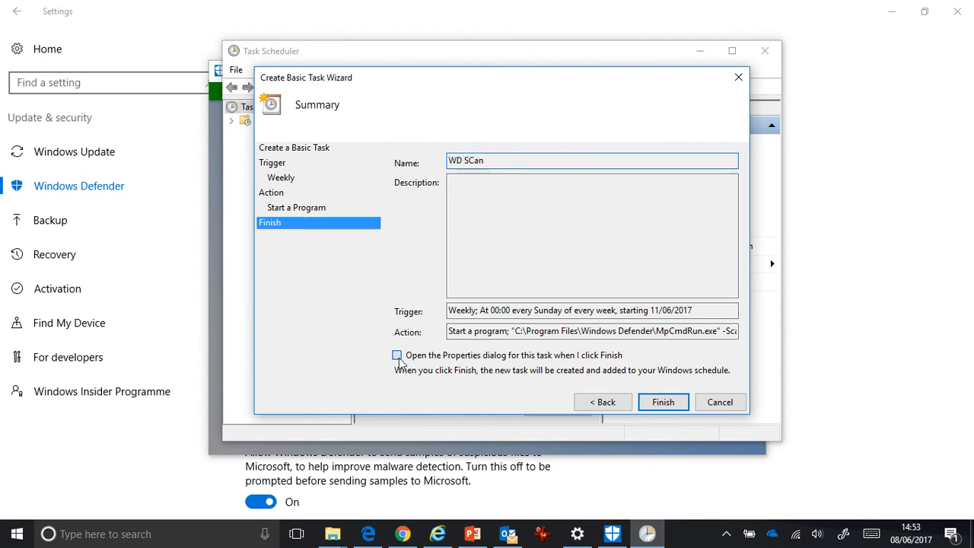
click(661, 404)
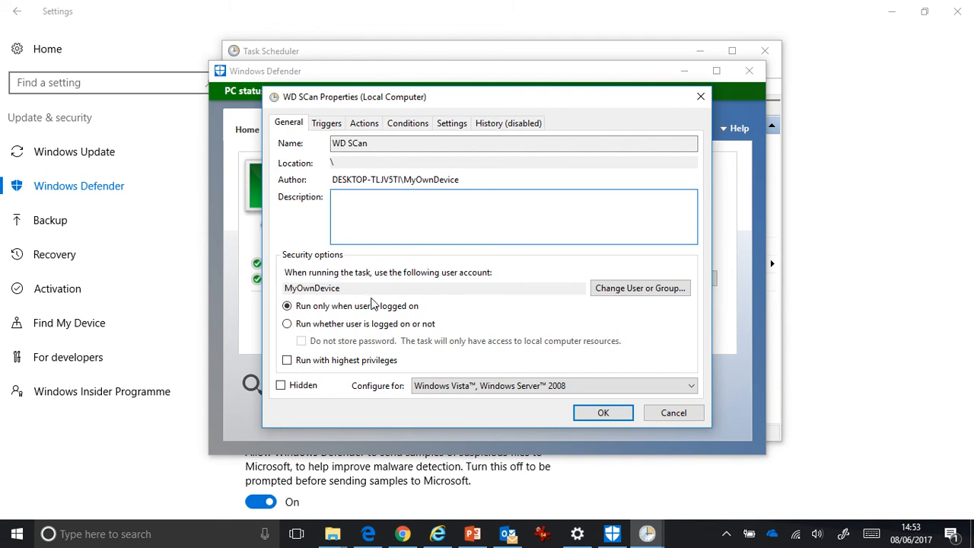
Save the WD SCan task to run under the SYSTEM account and minimize Task Scheduler to return to Windows Defender.
click(607, 294)
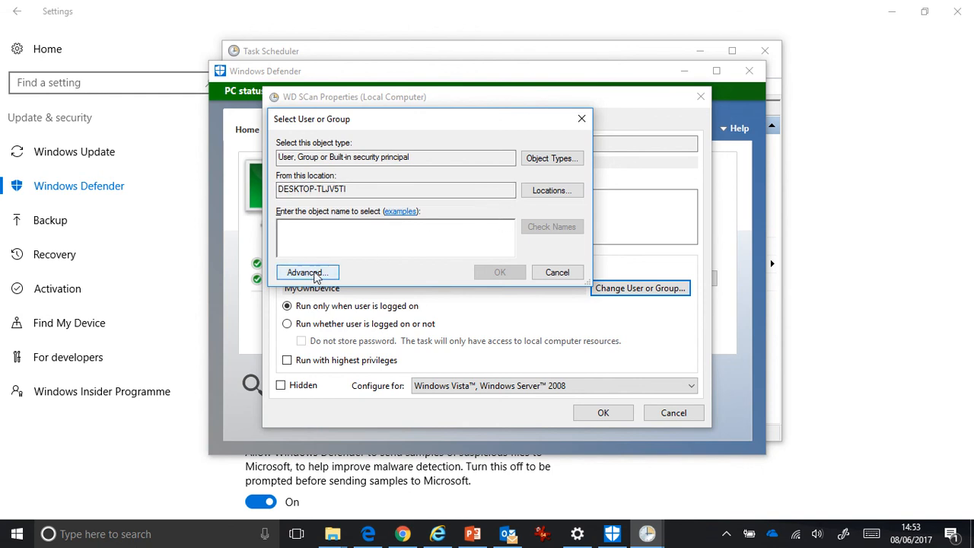
text(t)
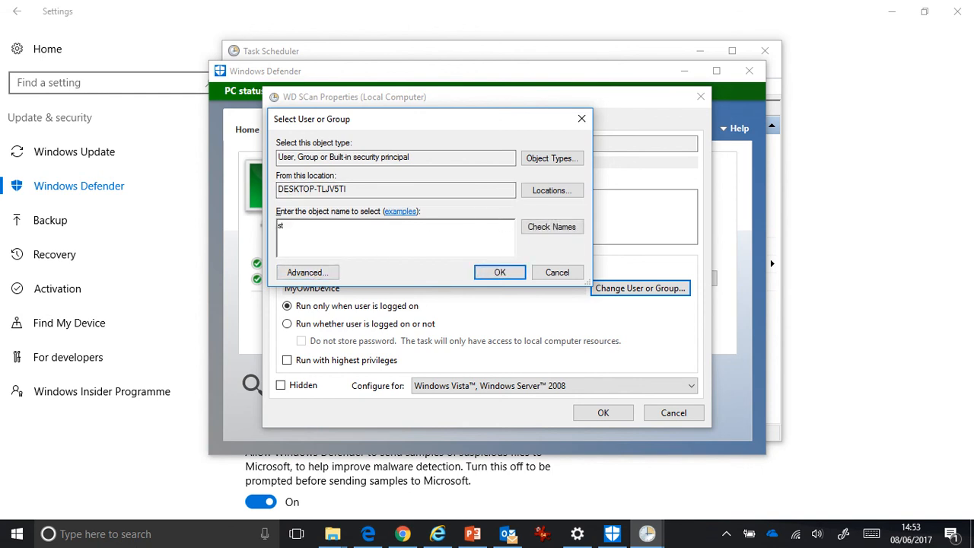
key(BackSpace)
key(BackSpace)
text(syst)
click(553, 226)
click(496, 276)
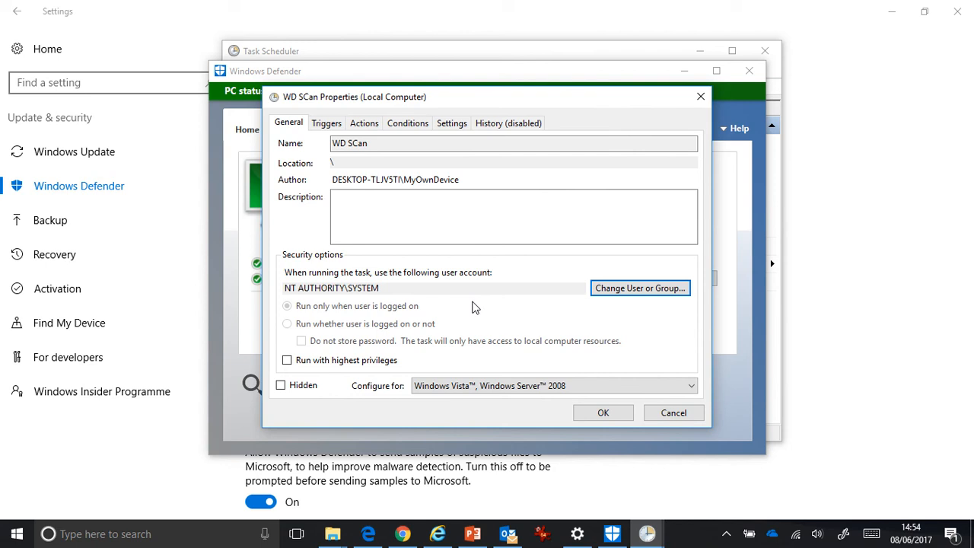
click(620, 417)
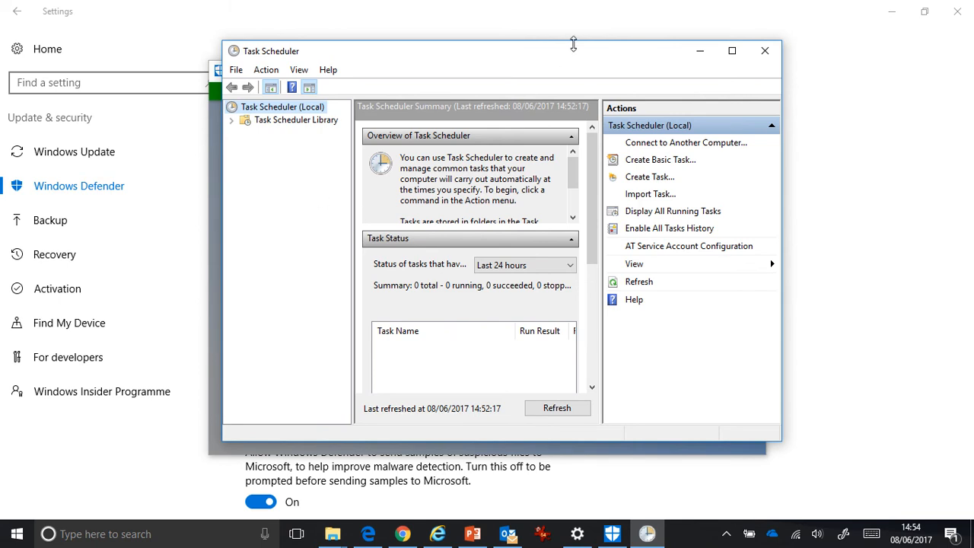
click(700, 53)
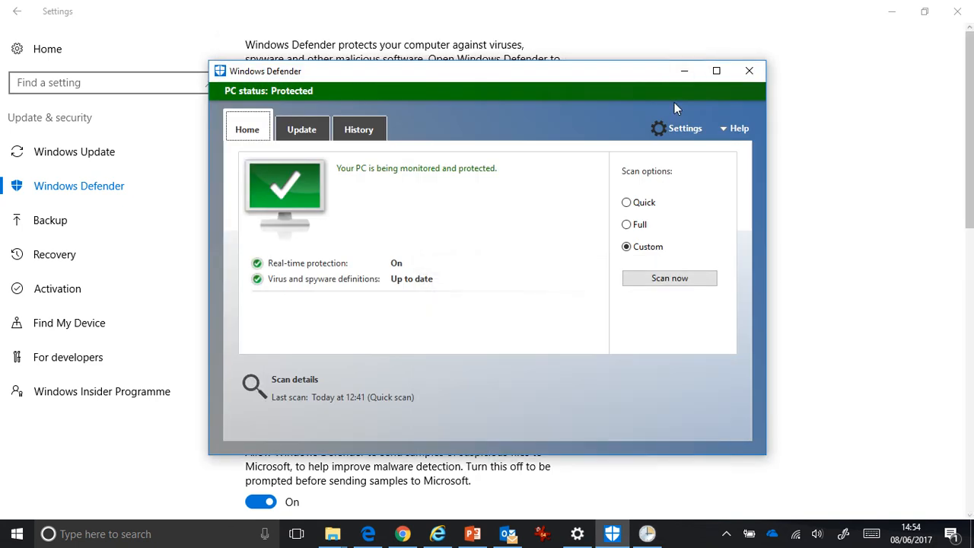